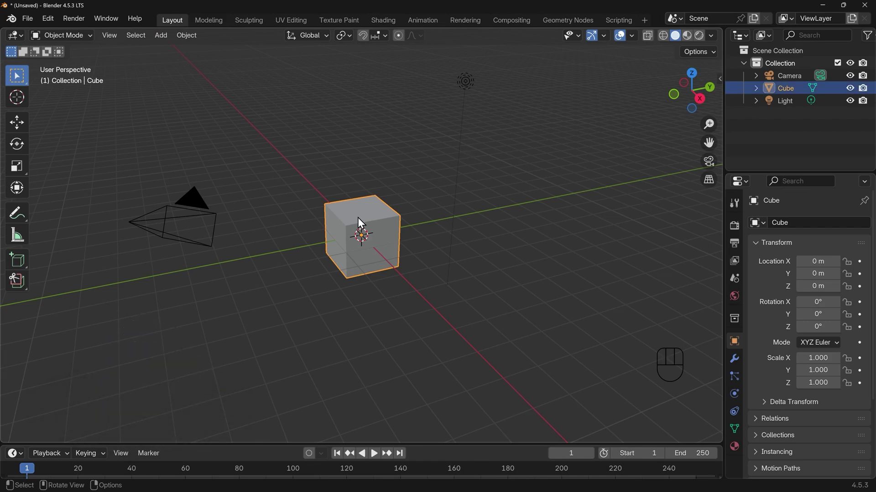
- Replace the default cube with Suzanne and give it a level-2 Subdivision Surface
{"action": "key", "text": "Delete"}
{"action": "key", "text": "shift+a"}
{"action": "mouse_move", "coordinate": [395, 66]}
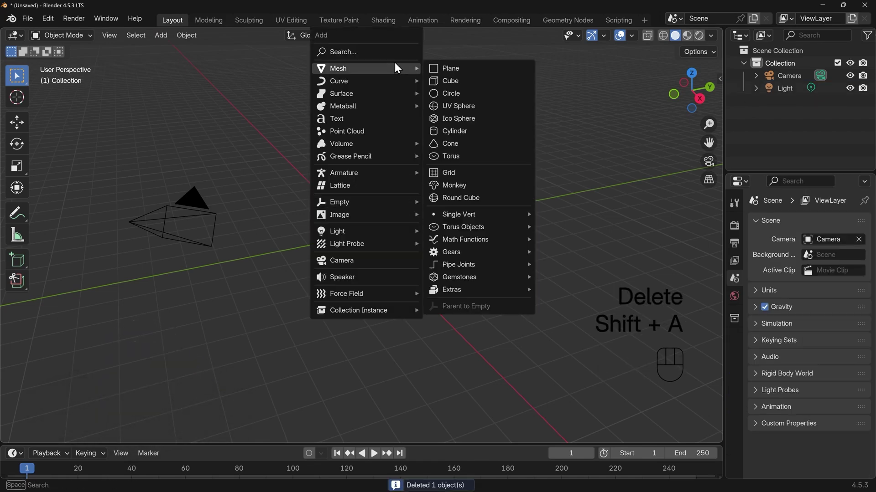
{"action": "left_click", "coordinate": [454, 181]}
{"action": "key", "text": "ctrl+2"}
{"action": "left_click", "coordinate": [733, 360]}
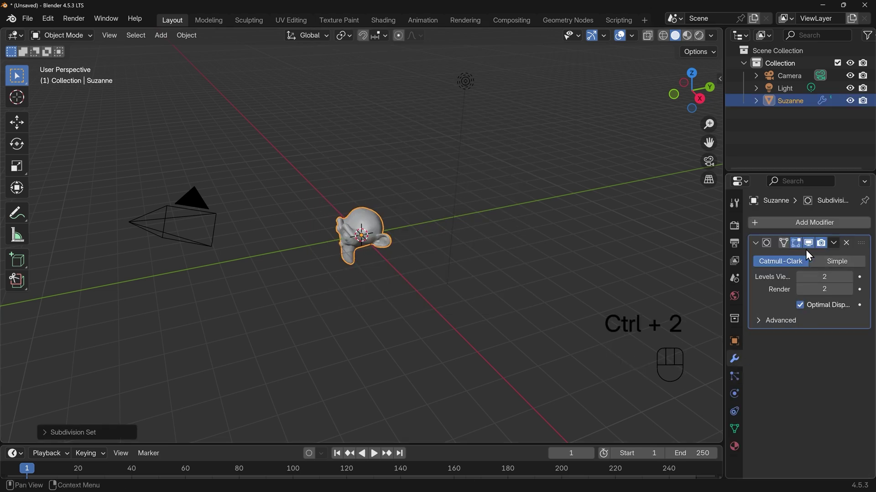
- From the right-side view, move and tilt Suzanne so it rests on the ground line
{"action": "key", "text": "KP_3"}
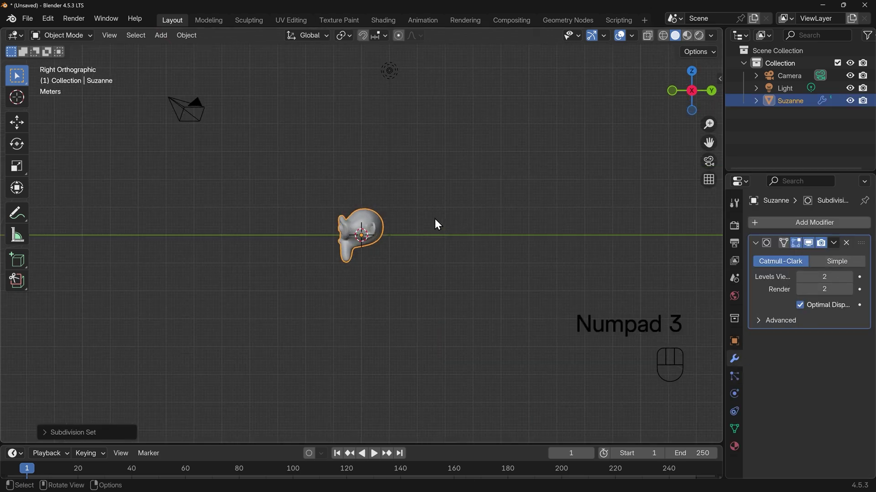
{"action": "key", "text": "r"}
{"action": "left_click", "coordinate": [470, 251]}
{"action": "key", "text": "g"}
{"action": "left_click", "coordinate": [498, 168]}
{"action": "scroll", "coordinate": [498, 168], "scroll_direction": "up", "scroll_amount": 10}
{"action": "key", "text": "g"}
{"action": "key", "text": "r"}
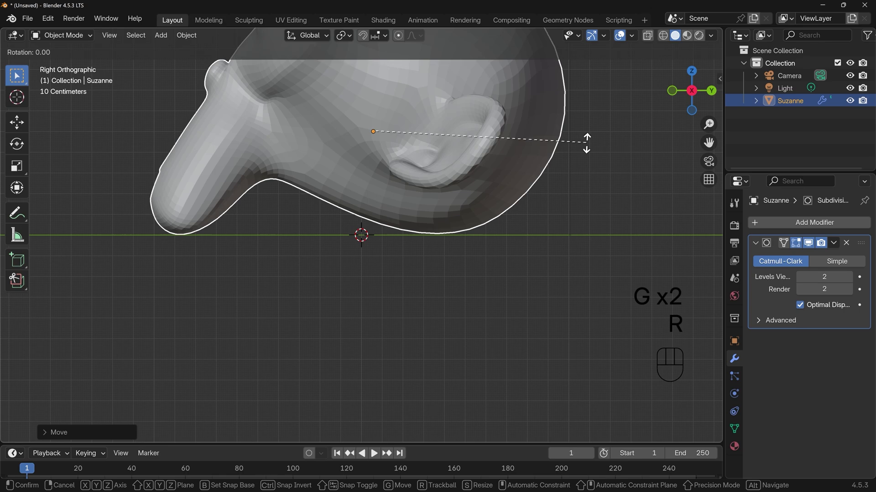
{"action": "scroll", "coordinate": [407, 183], "scroll_direction": "down", "scroll_amount": 5}
{"action": "left_click", "coordinate": [407, 183]}
- Apply Shade Smooth to Suzanne and return to a perspective view
{"action": "right_click", "coordinate": [395, 187]}
{"action": "left_click", "coordinate": [392, 187]}
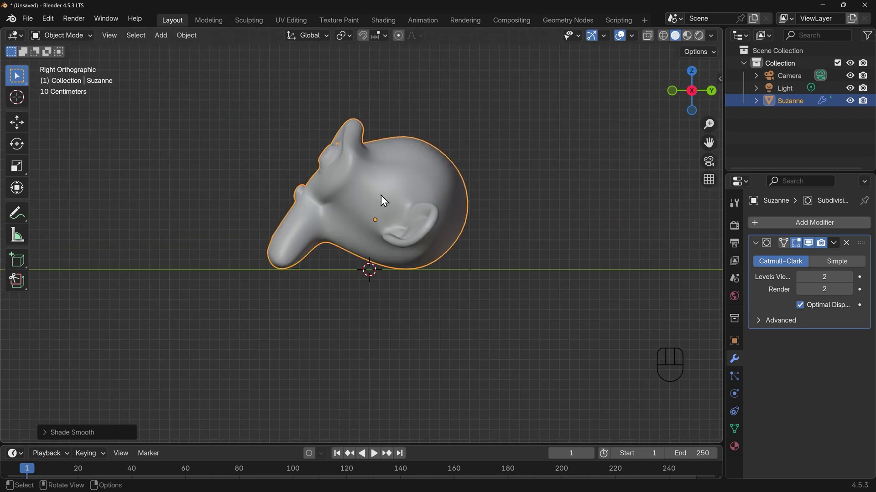
{"action": "middle_click_drag", "start_coordinate": [381, 200], "coordinate": [453, 234]}
- Add a plane beneath Suzanne and scale it up about 4.76 times as the floor
{"action": "scroll", "coordinate": [451, 230], "scroll_direction": "down", "scroll_amount": 5}
{"action": "key", "text": "shift+a"}
{"action": "mouse_move", "coordinate": [445, 224]}
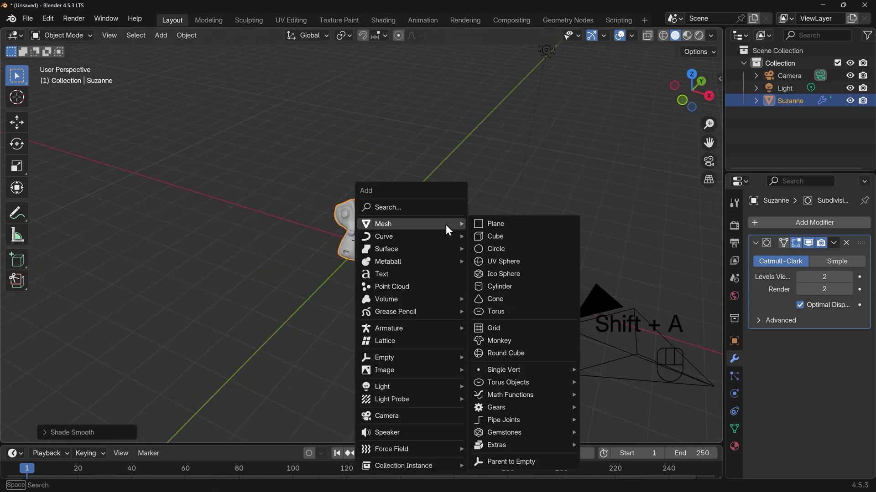
{"action": "left_click", "coordinate": [485, 225]}
{"action": "key", "text": "s"}
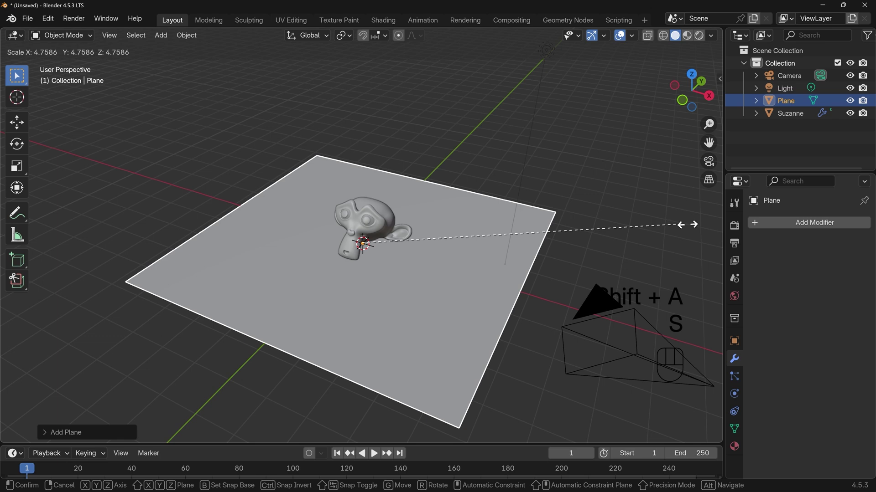
{"action": "left_click", "coordinate": [103, 229]}
{"action": "scroll", "coordinate": [512, 269], "scroll_direction": "down", "scroll_amount": 3}
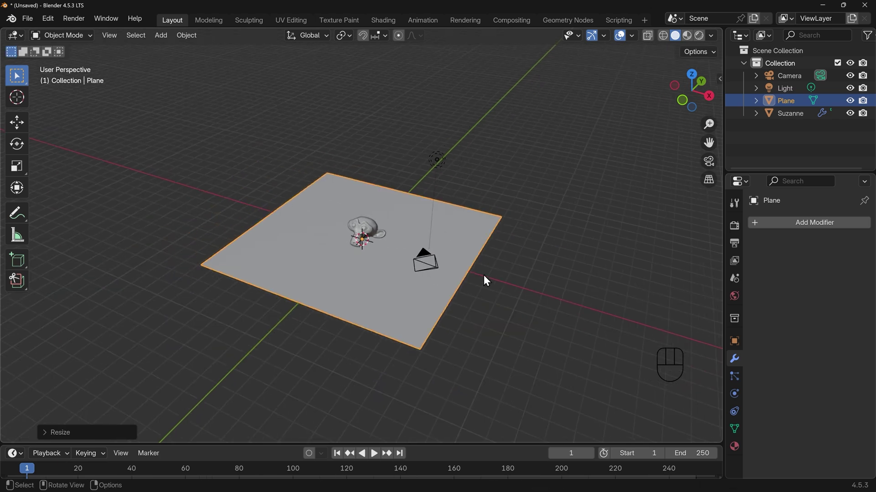
{"action": "left_click", "coordinate": [434, 267]}
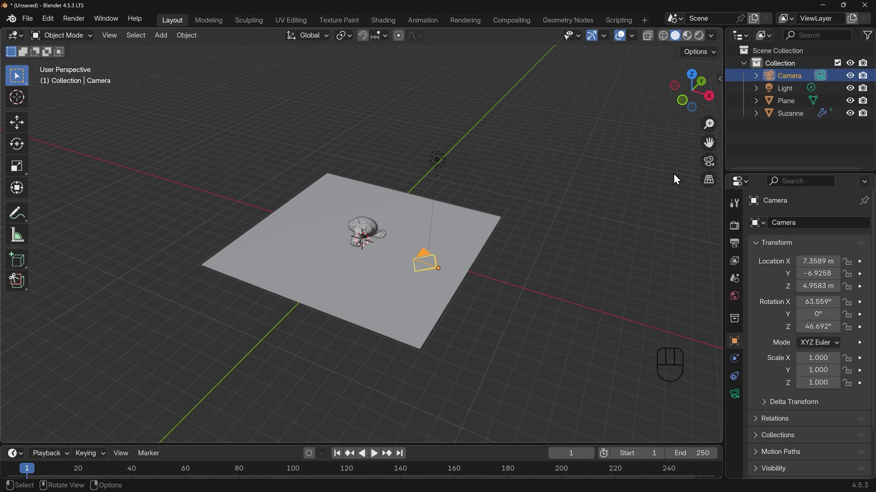
- Lock the camera to the view and frame Suzanne head-on at about Y −8.19 m, Z 3.34 m
{"action": "key", "text": "KP_0"}
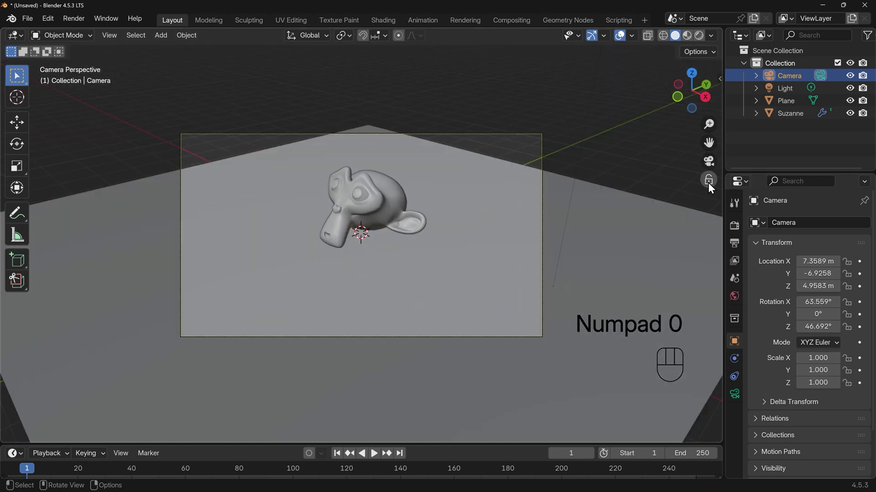
{"action": "left_click", "coordinate": [708, 179]}
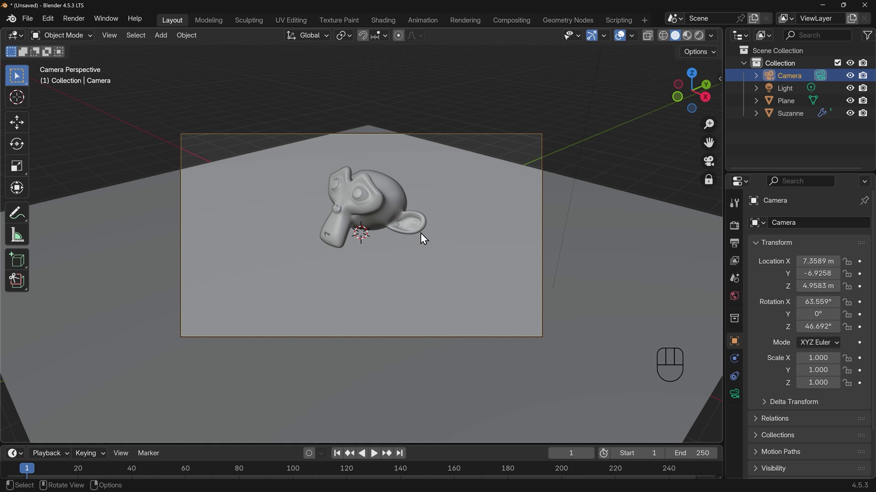
{"action": "mouse_move", "coordinate": [420, 234]}
{"action": "middle_mouse_down"}
{"action": "mouse_move", "coordinate": [386, 249]}
{"action": "mouse_move", "coordinate": [445, 253]}
{"action": "mouse_move", "coordinate": [434, 250]}
{"action": "mouse_move", "coordinate": [429, 225]}
{"action": "middle_mouse_up"}
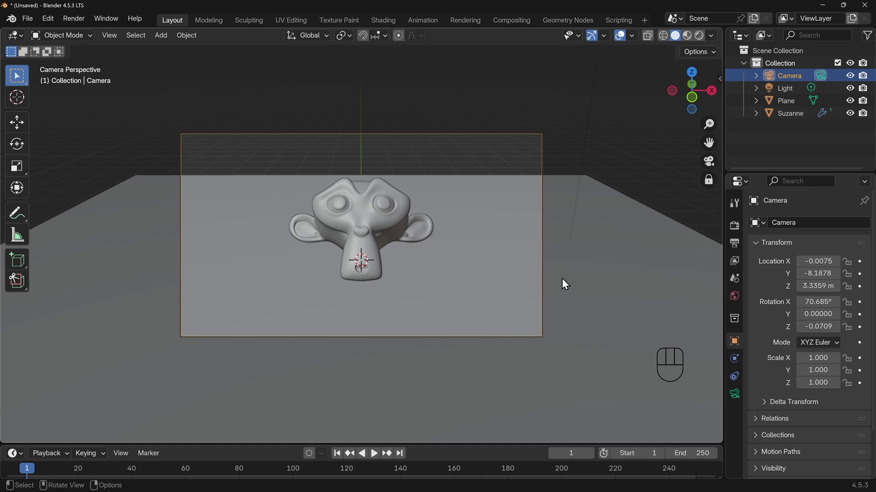
- From top view, add a Bézier circle scaled to about 7.78 so it reaches the camera
{"action": "key", "text": "KP_7"}
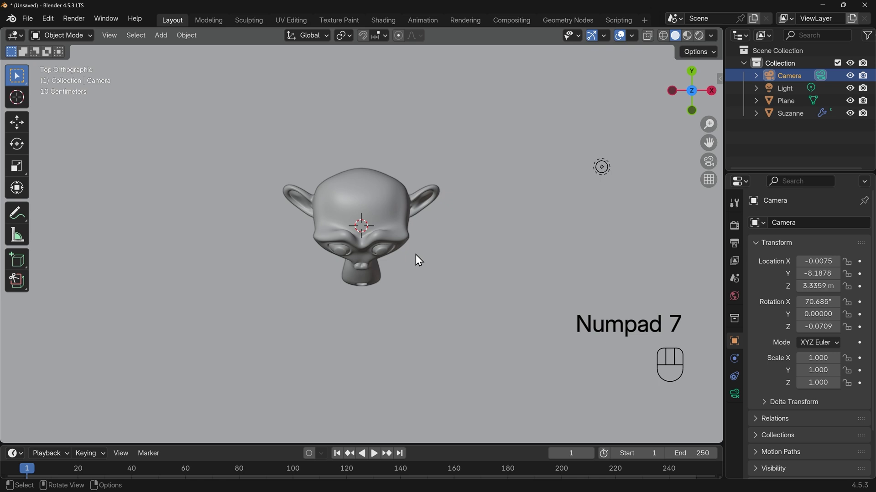
{"action": "left_click_drag", "start_coordinate": [696, 99], "coordinate": [692, 94]}
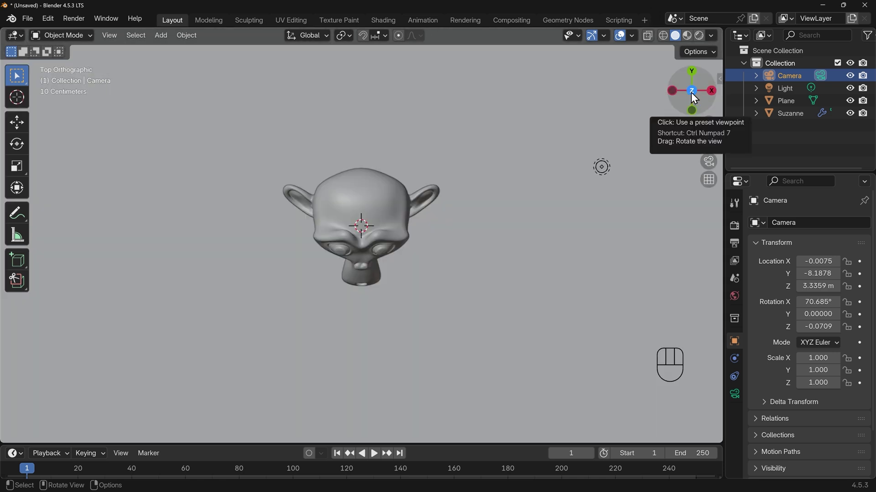
{"action": "scroll", "coordinate": [414, 205], "scroll_direction": "down", "scroll_amount": 5}
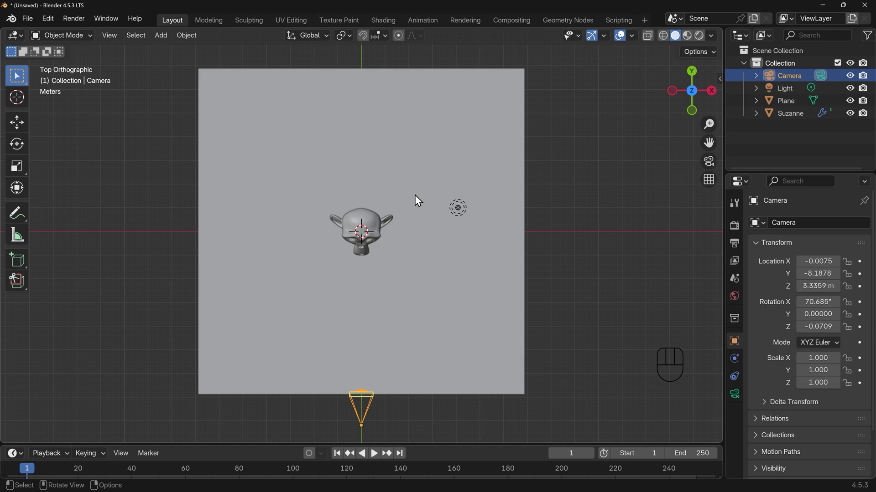
{"action": "key", "text": "shift+a"}
{"action": "mouse_move", "coordinate": [411, 207]}
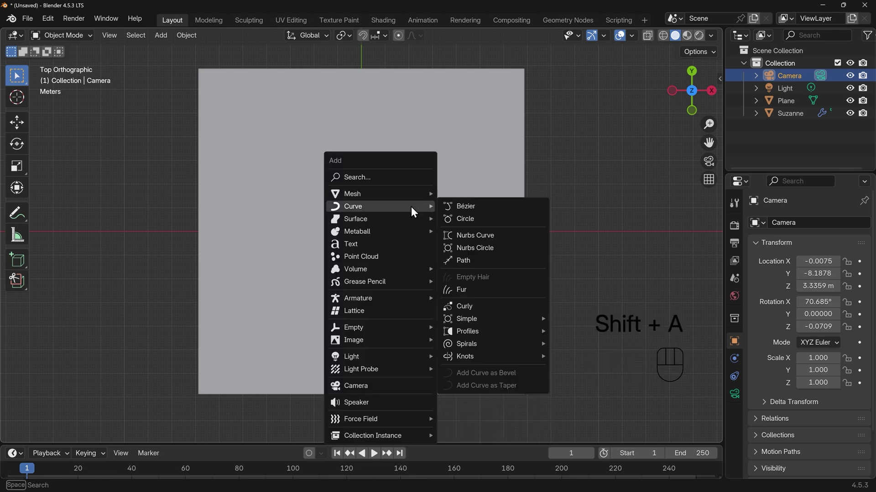
{"action": "left_click", "coordinate": [463, 220]}
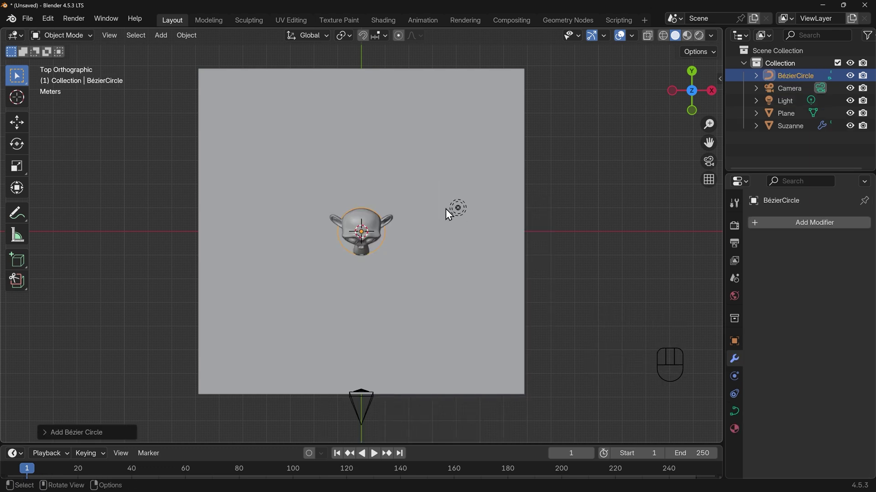
{"action": "key", "text": "s"}
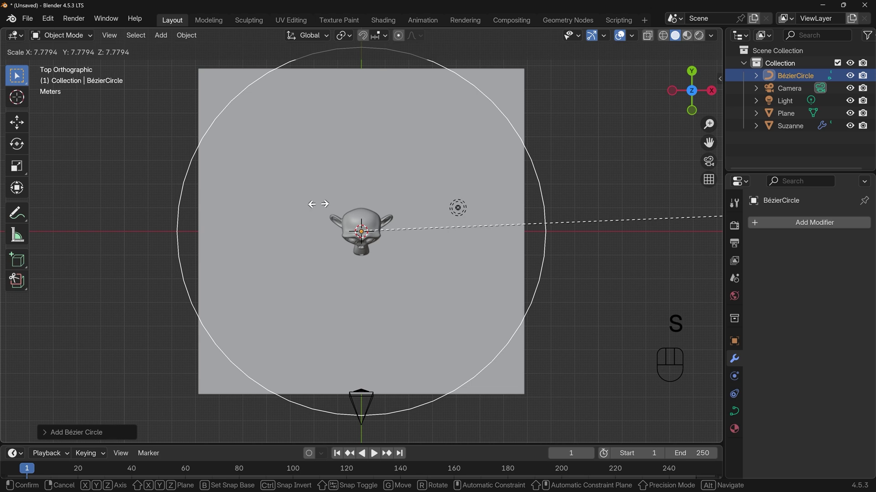
{"action": "left_click", "coordinate": [353, 201]}
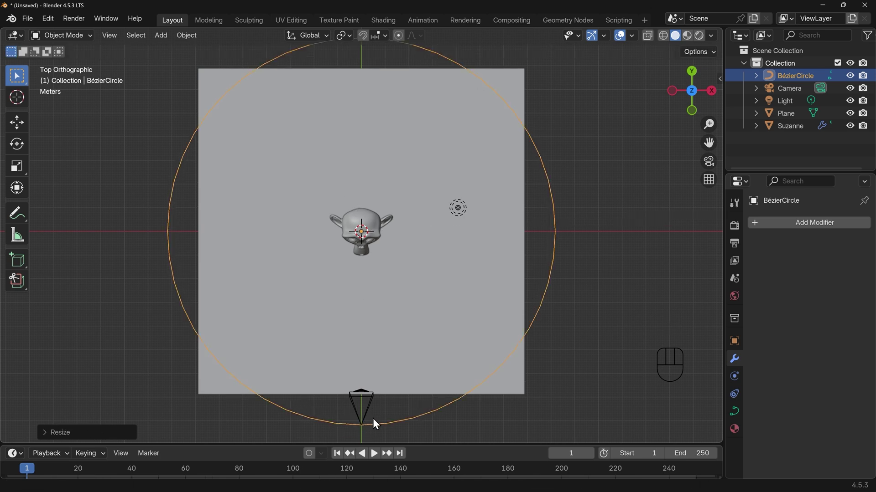
{"action": "middle_click_drag", "start_coordinate": [373, 418], "coordinate": [214, 269]}
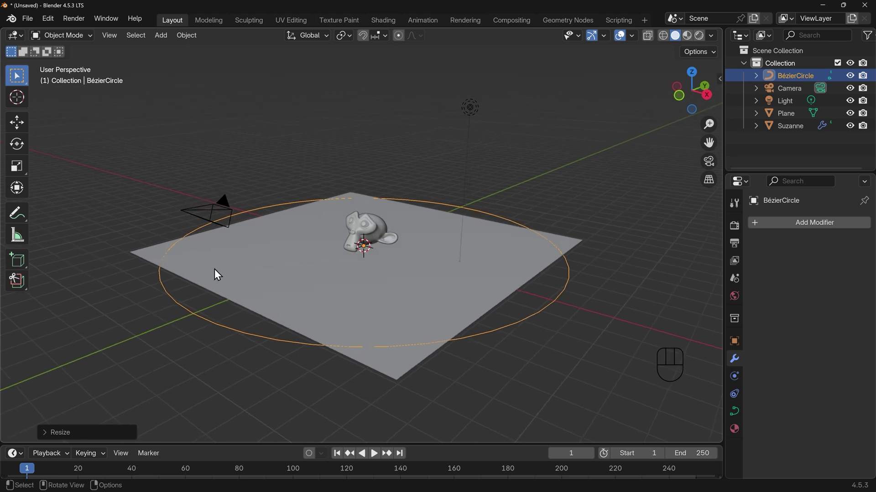
- Parent the camera to the Bézier circle using Follow Path
{"action": "left_click", "coordinate": [194, 216]}
{"action": "key", "text": "shift"}
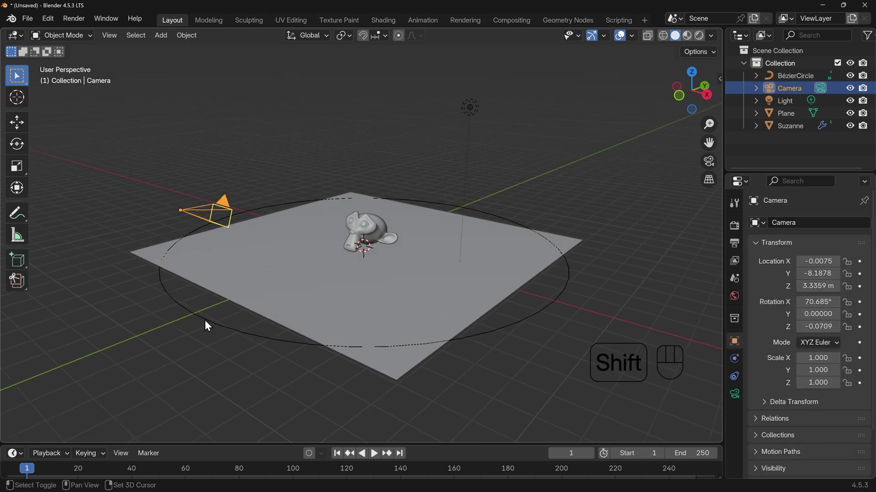
{"action": "left_click", "coordinate": [206, 321], "text": "shift"}
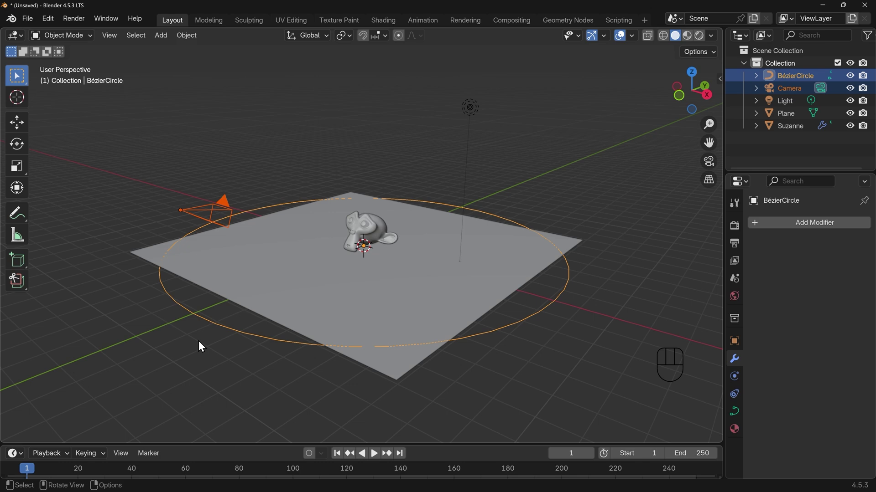
{"action": "key", "text": "ctrl+p"}
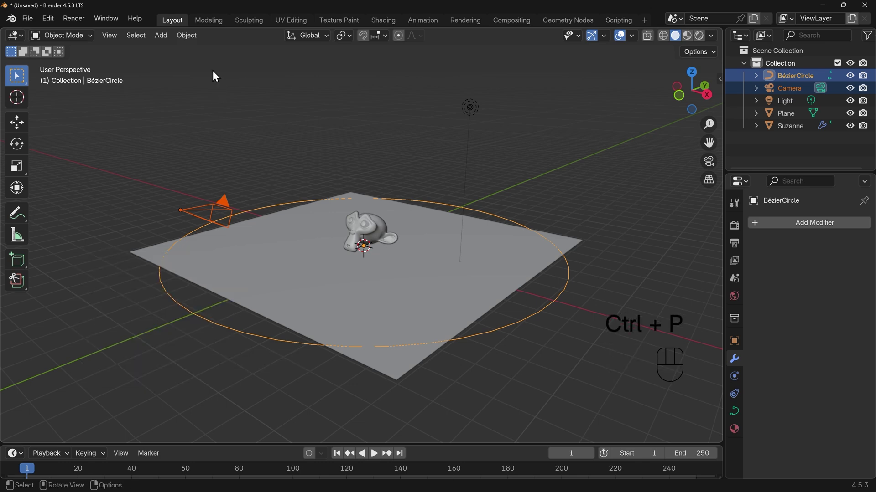
{"action": "left_click", "coordinate": [188, 36]}
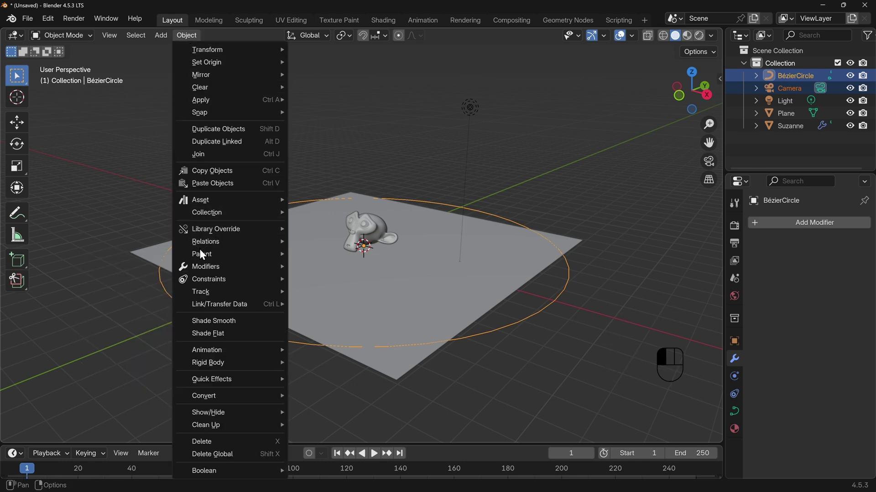
{"action": "mouse_move", "coordinate": [202, 254]}
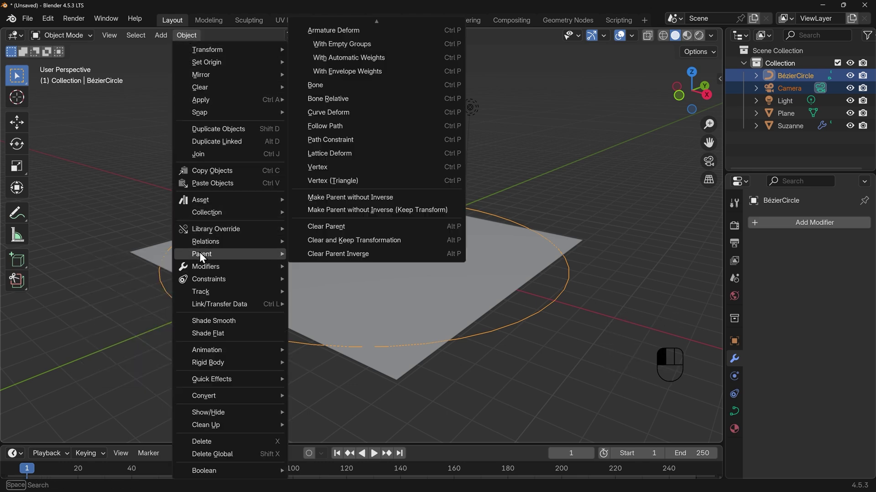
{"action": "left_click", "coordinate": [337, 132]}
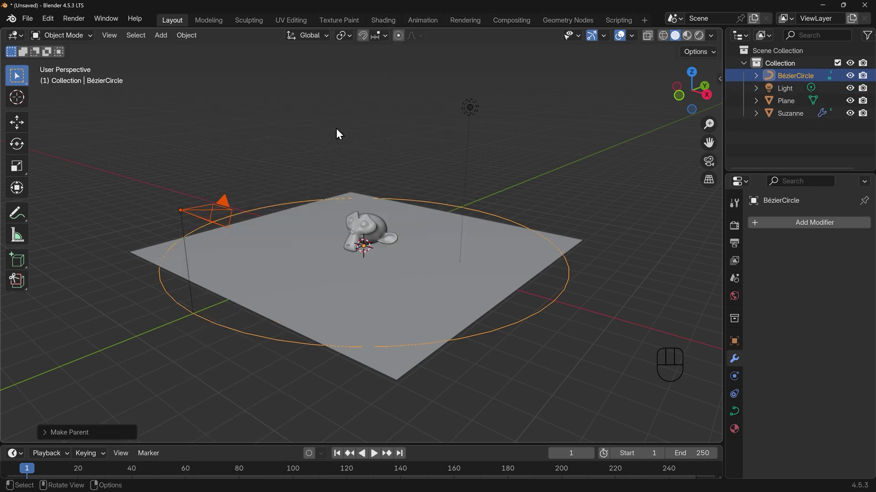
{"action": "middle_click_drag", "start_coordinate": [336, 133], "coordinate": [207, 200]}
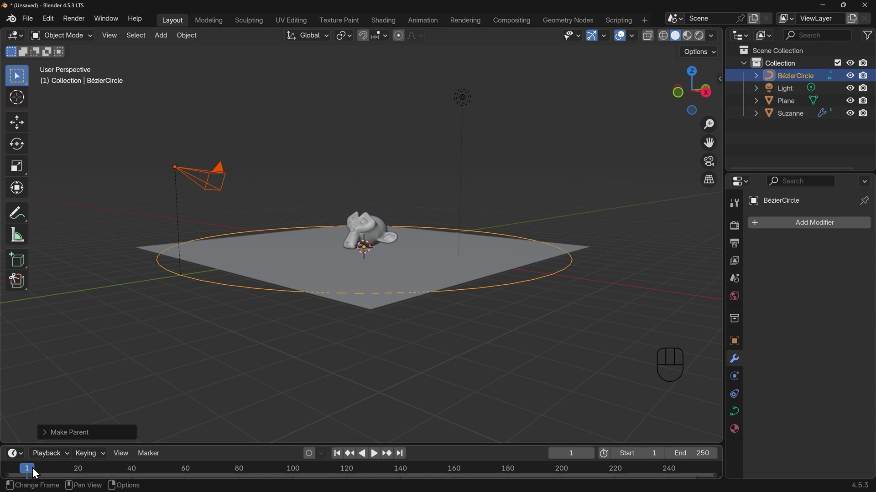
- Enlarge the timeline area and orbit to watch the camera on its circular path
{"action": "left_click_drag", "start_coordinate": [31, 444], "coordinate": [292, 453]}
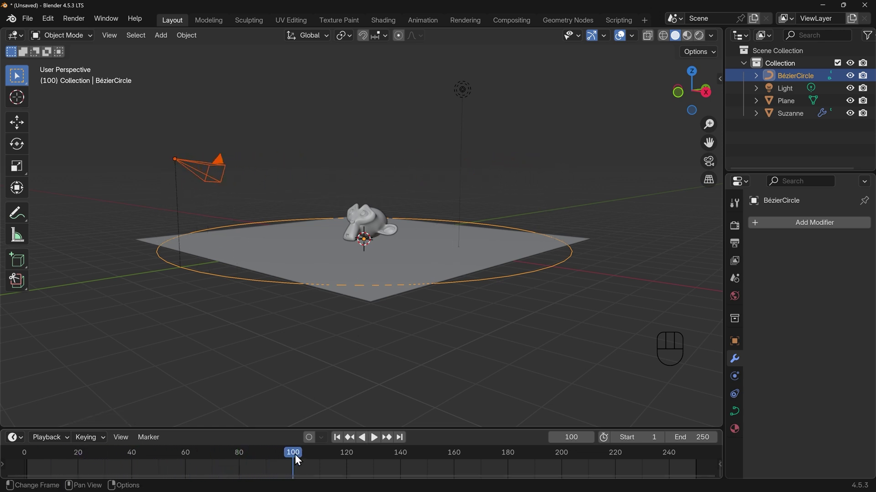
{"action": "middle_click_drag", "start_coordinate": [369, 273], "coordinate": [543, 305]}
{"action": "left_click", "coordinate": [531, 304]}
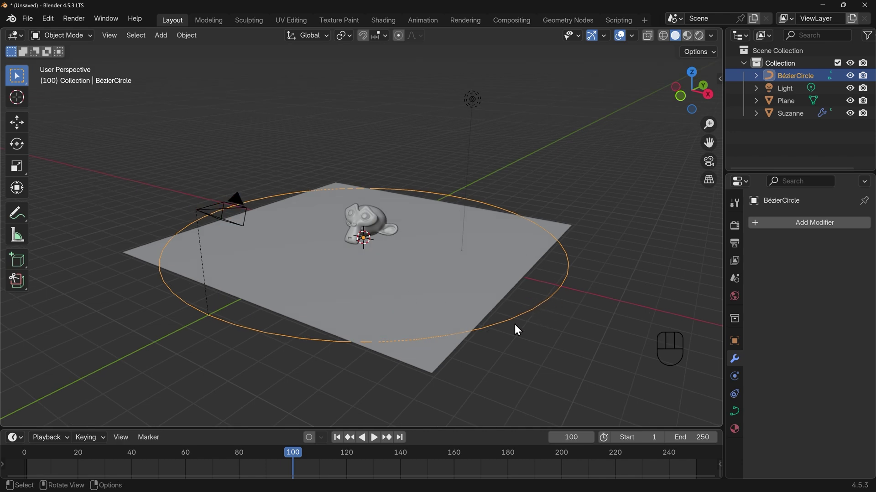
- Set the circle's Path Animation frames to 100 (after trying 200), scrubbing to check the motion
{"action": "left_click", "coordinate": [735, 411]}
{"action": "scroll", "coordinate": [780, 312], "scroll_direction": "down", "scroll_amount": 4}
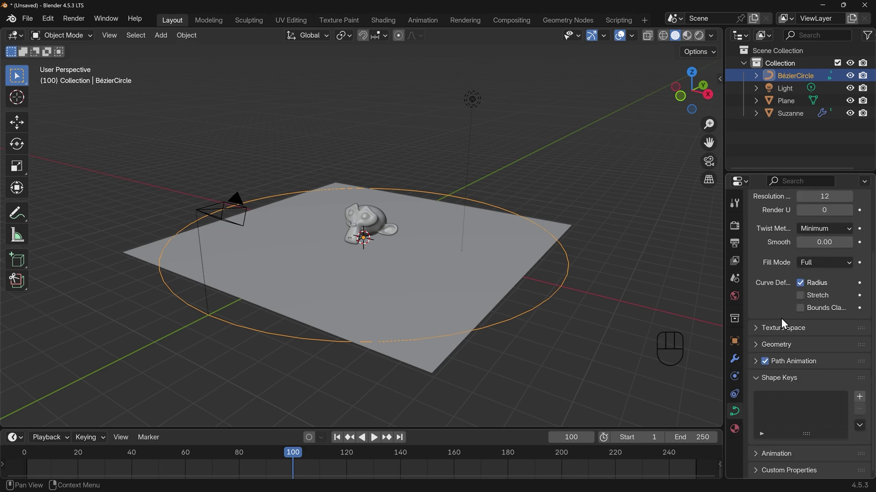
{"action": "left_click", "coordinate": [756, 363]}
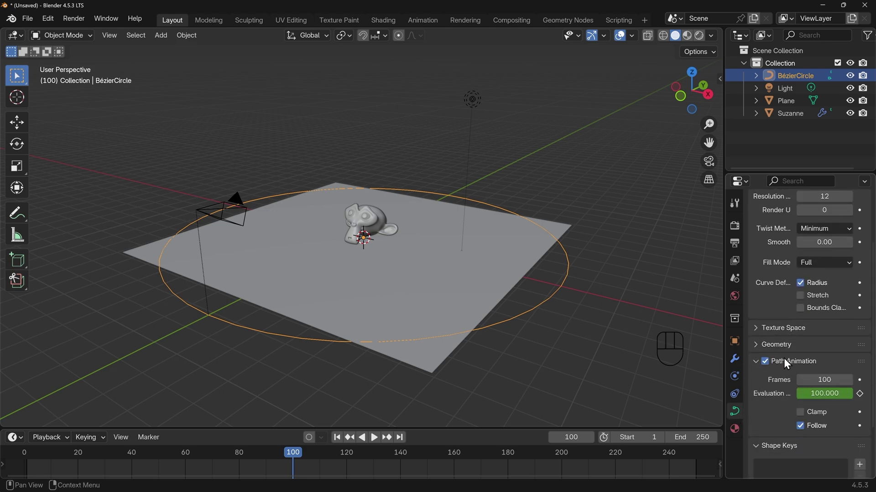
{"action": "left_click", "coordinate": [828, 380]}
{"action": "type", "text": "20"}
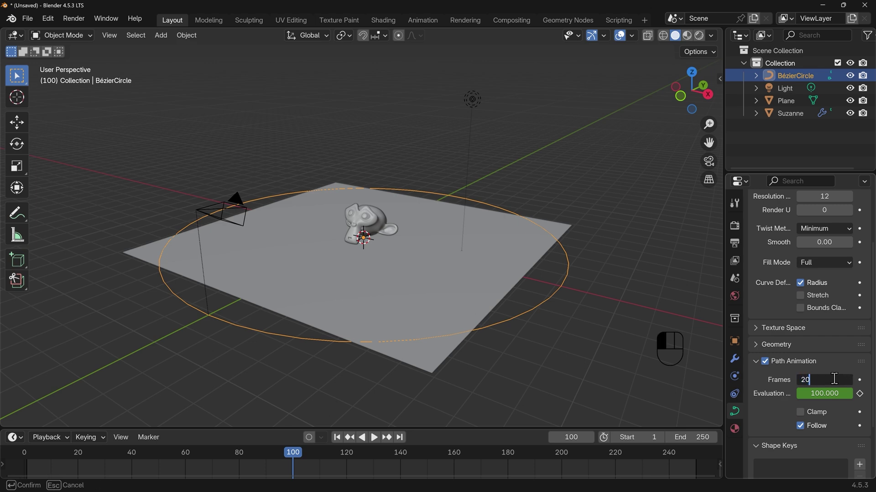
{"action": "type", "text": "0"}
{"action": "key", "text": "Return"}
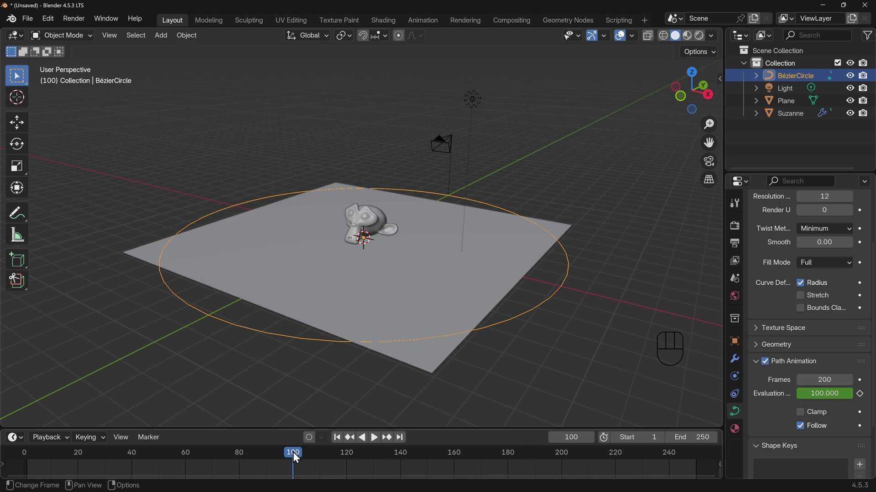
{"action": "left_click_drag", "start_coordinate": [300, 449], "coordinate": [562, 448]}
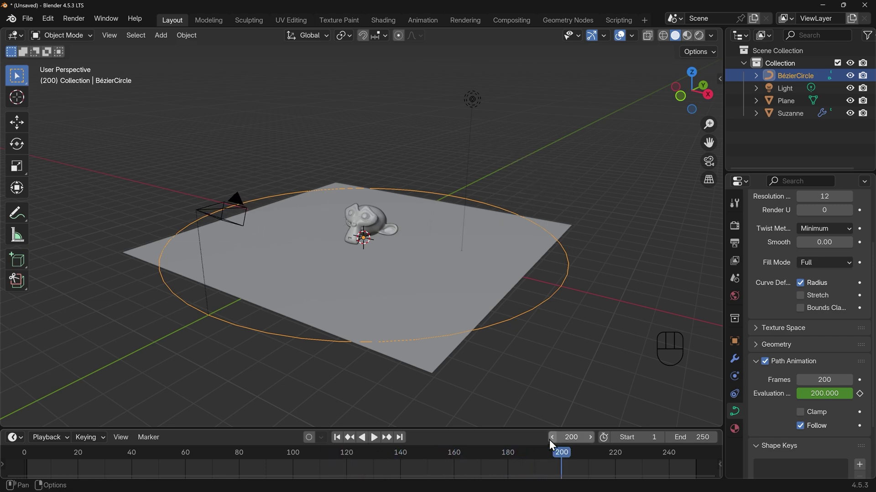
{"action": "left_click", "coordinate": [824, 379]}
{"action": "type", "text": "100"}
{"action": "key", "text": "Return"}
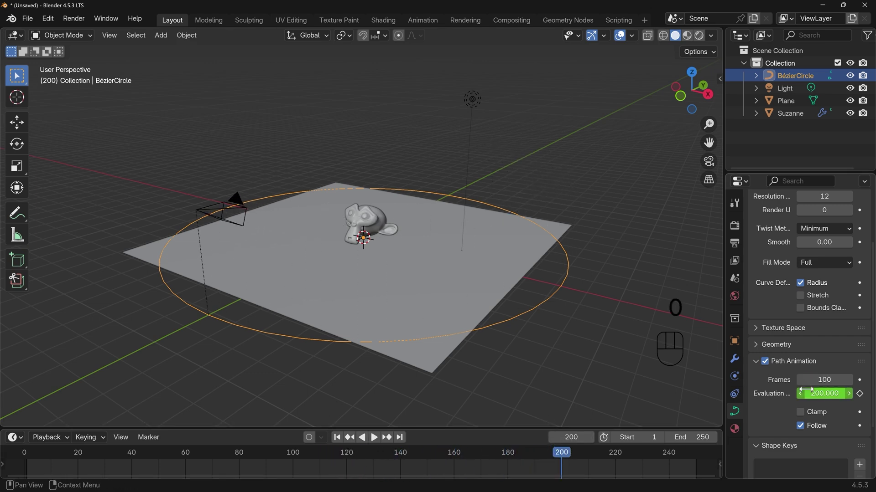
{"action": "left_click_drag", "start_coordinate": [56, 450], "coordinate": [292, 452]}
- Set the scene end frame to 100 and preview the looping camera animation
{"action": "left_click", "coordinate": [699, 437]}
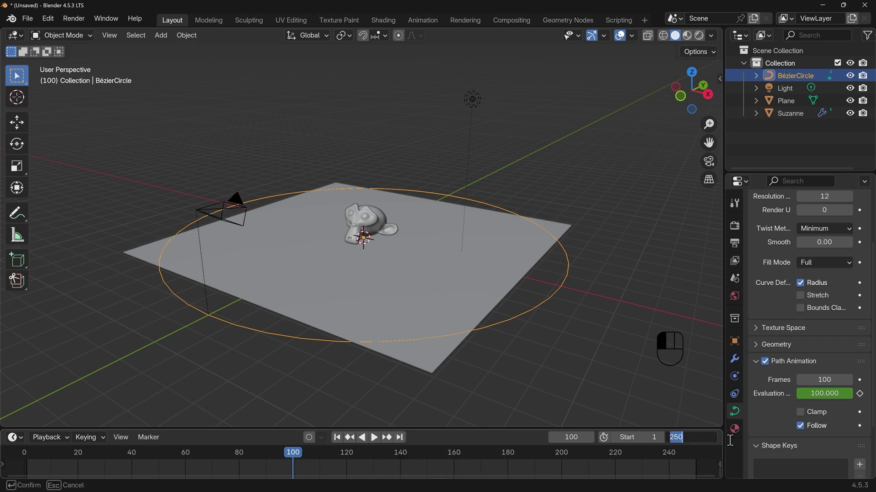
{"action": "type", "text": "100"}
{"action": "key", "text": "Return"}
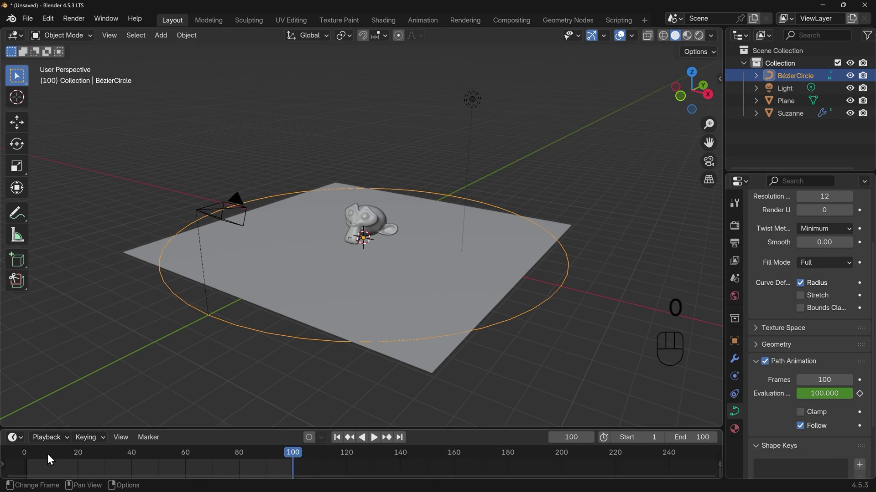
{"action": "key", "text": "space"}
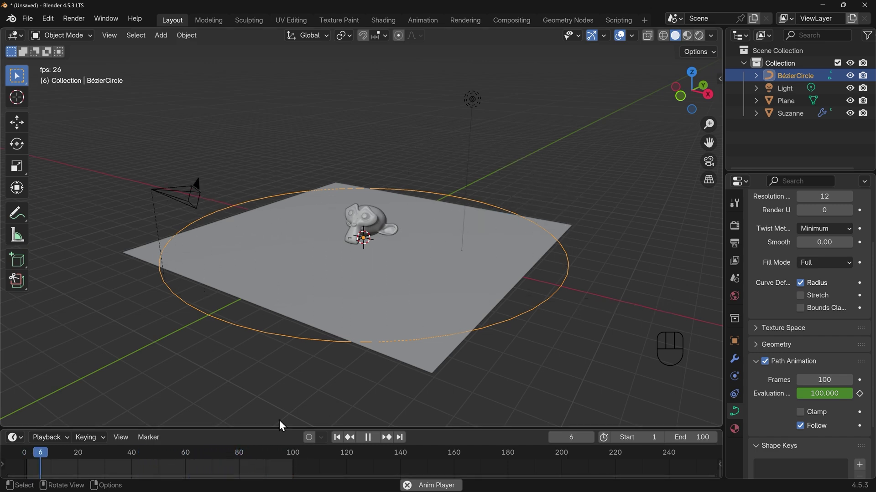
{"action": "key", "text": "space"}
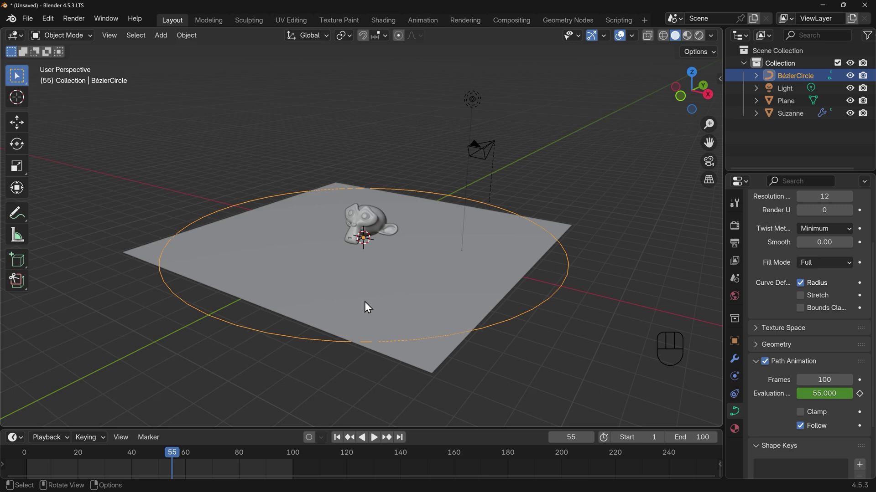
- Return to frame 0 and add an enlarged Plain Axes empty at Suzanne
{"action": "left_click", "coordinate": [26, 454]}
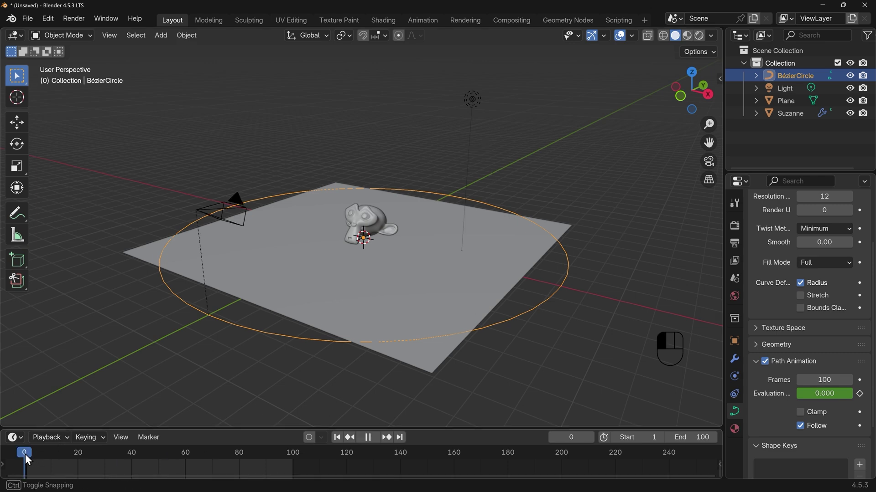
{"action": "middle_click_drag", "start_coordinate": [390, 279], "coordinate": [331, 276]}
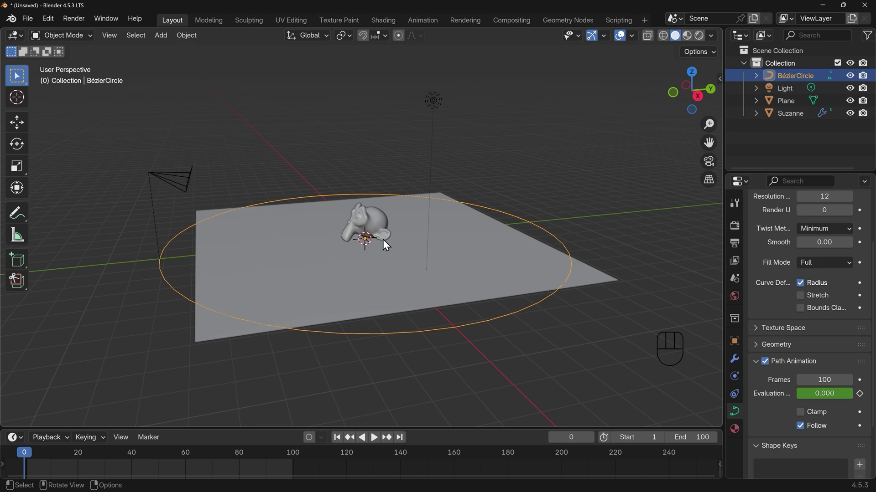
{"action": "key", "text": "shift+a"}
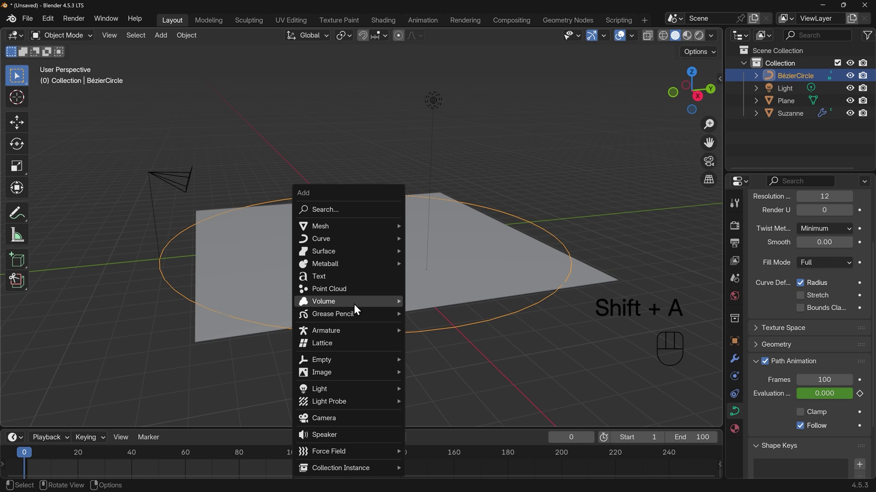
{"action": "mouse_move", "coordinate": [351, 362]}
{"action": "left_click", "coordinate": [438, 358]}
{"action": "key", "text": "s"}
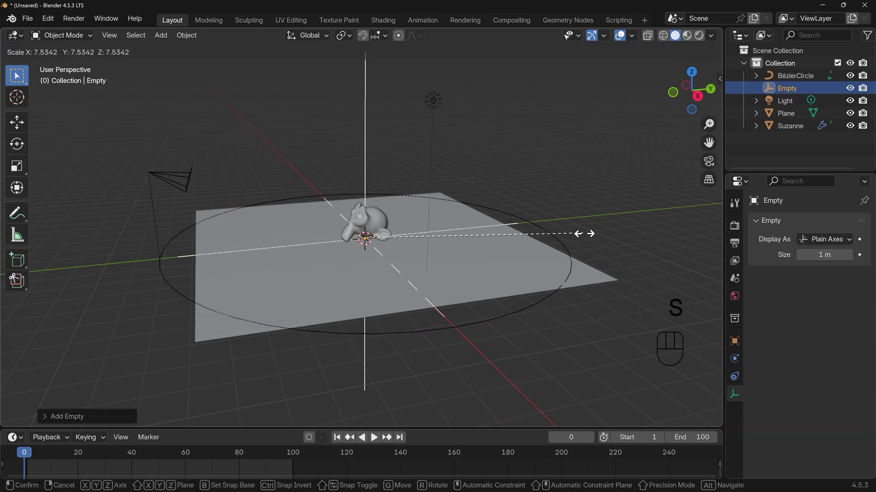
{"action": "left_click", "coordinate": [586, 237]}
- Give the camera a Track To constraint targeting the Empty
{"action": "left_click", "coordinate": [190, 184]}
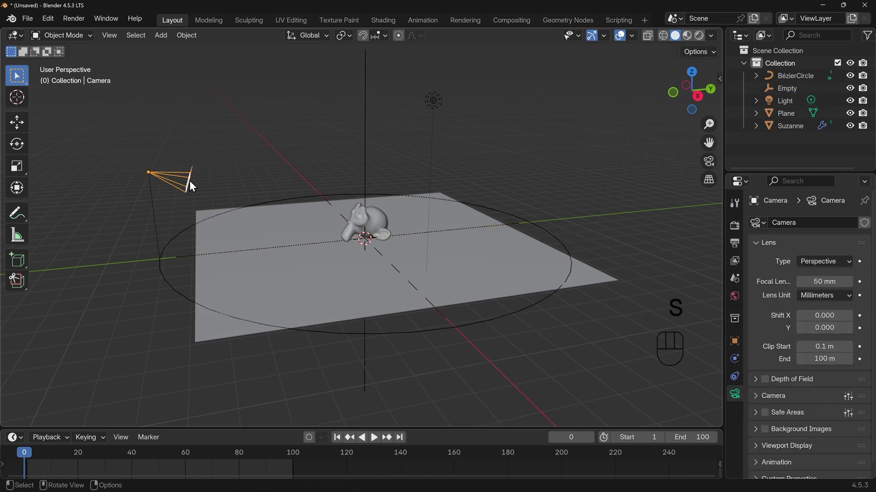
{"action": "left_click", "coordinate": [735, 378]}
{"action": "left_click", "coordinate": [800, 226]}
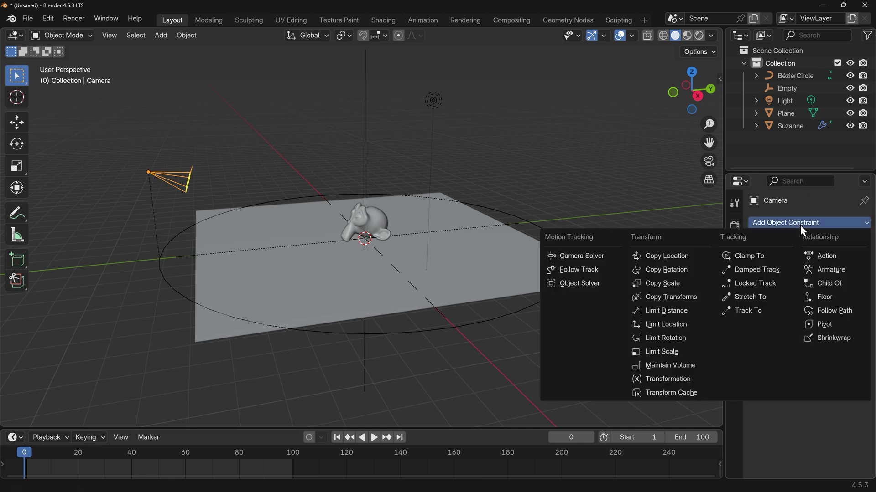
{"action": "left_click", "coordinate": [755, 313]}
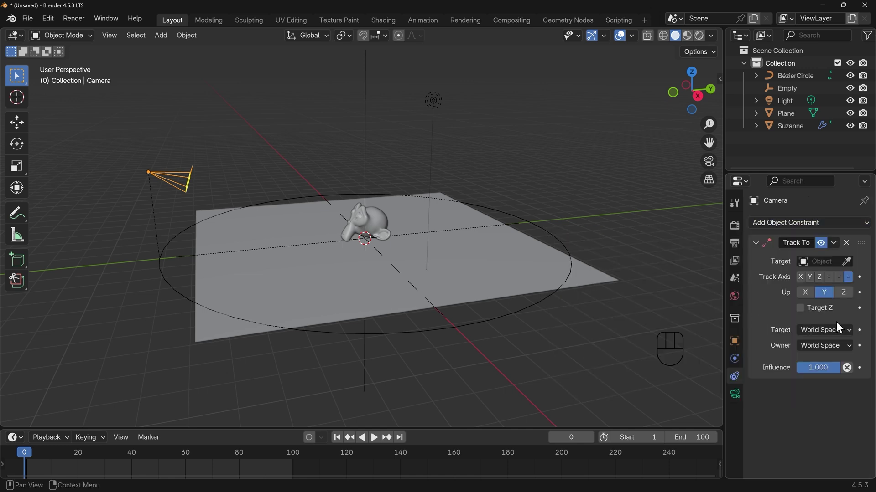
{"action": "left_click", "coordinate": [846, 262]}
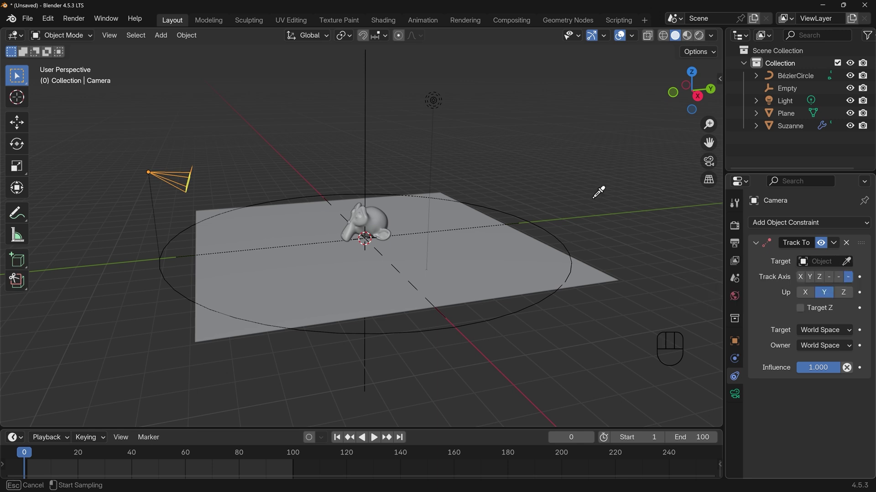
{"action": "left_click", "coordinate": [366, 122]}
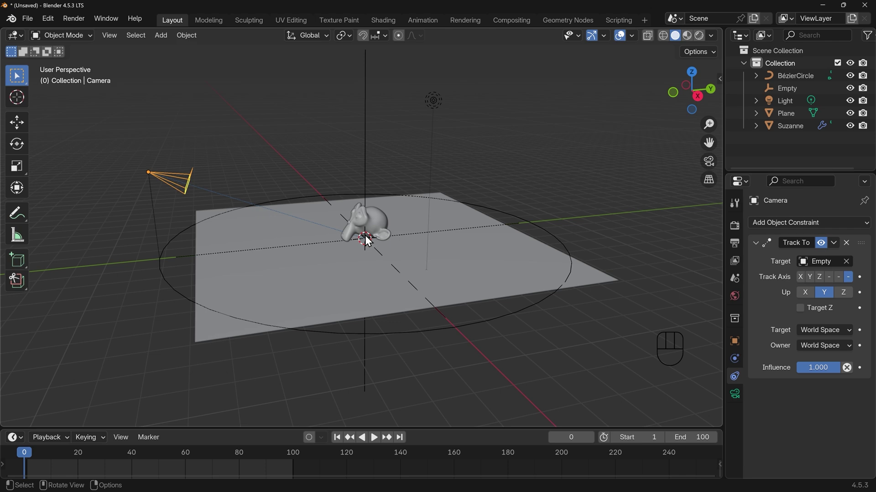
- In camera view, raise the Empty about 0.52 m on Z and play back to check framing
{"action": "left_click", "coordinate": [708, 161]}
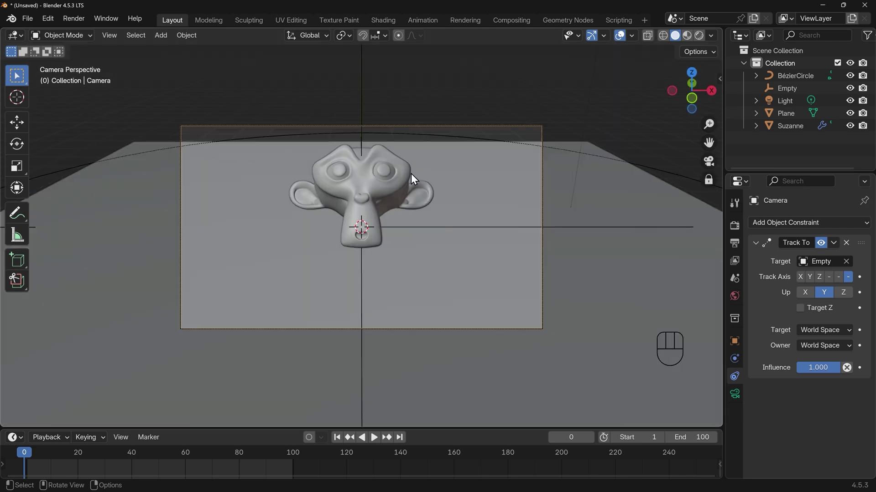
{"action": "left_click", "coordinate": [361, 91]}
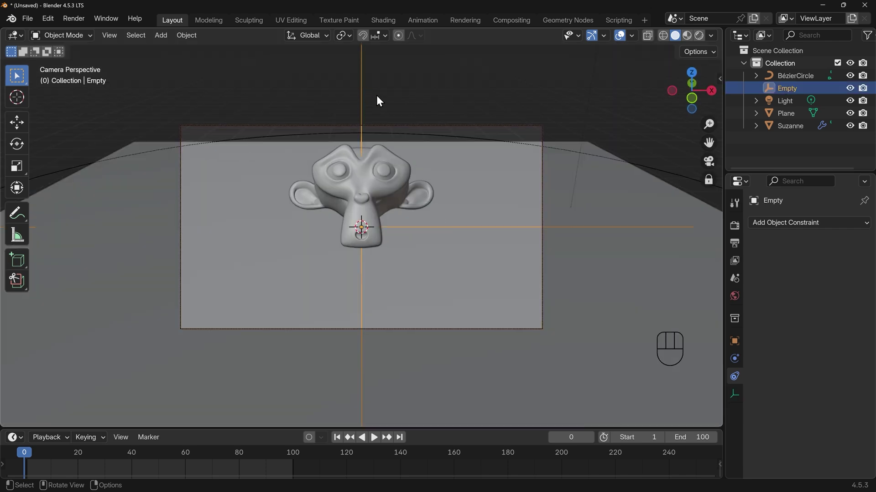
{"action": "key", "text": "g"}
{"action": "key", "text": "z"}
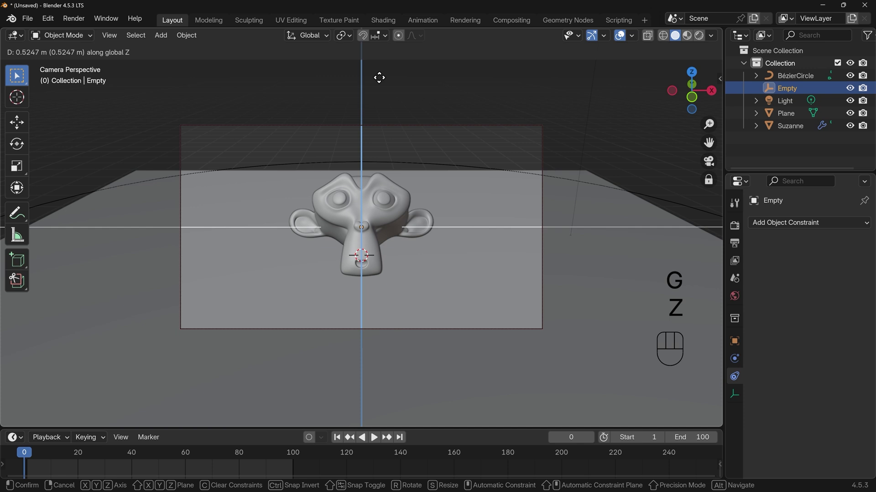
{"action": "left_click", "coordinate": [379, 78]}
{"action": "key", "text": "space"}
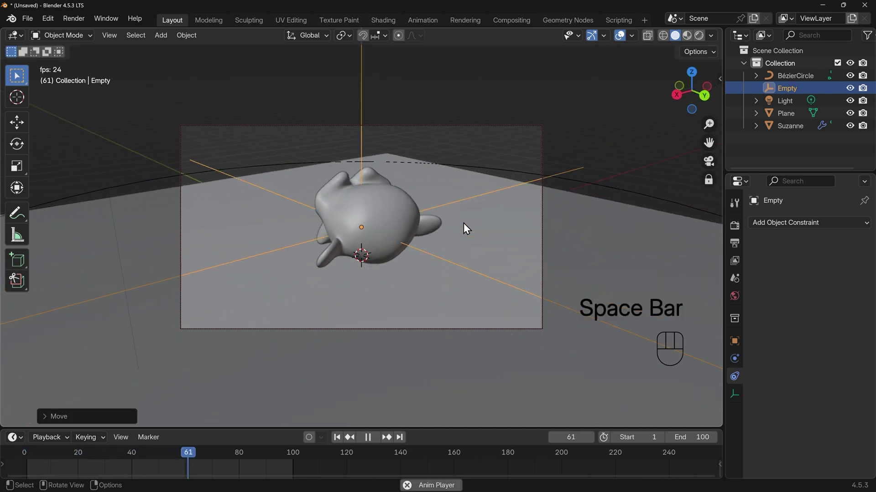
{"action": "key", "text": "space"}
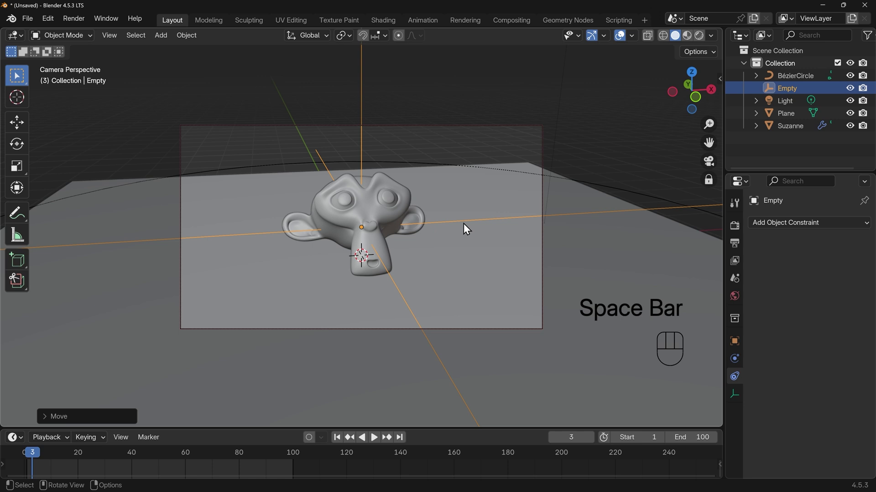
- Switch to Rendered shading with Cycles on GPU Compute and viewport denoising enabled
{"action": "left_click", "coordinate": [699, 35]}
{"action": "left_click", "coordinate": [734, 225]}
{"action": "left_click", "coordinate": [835, 223]}
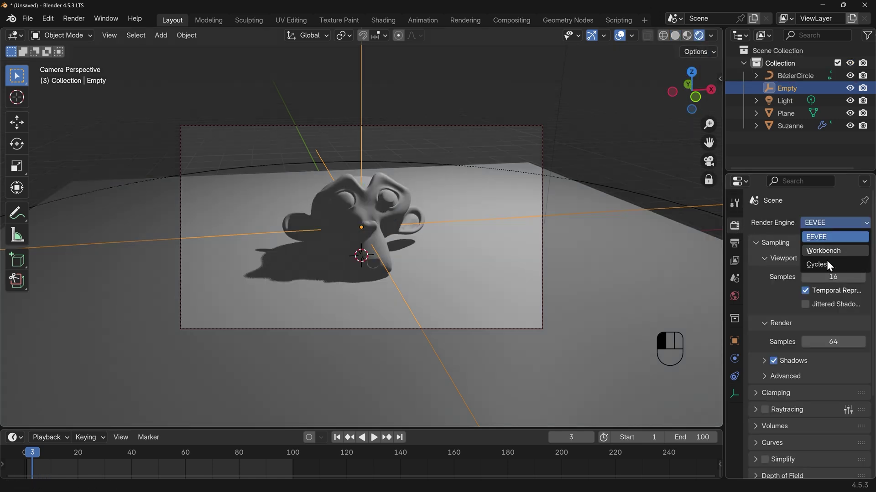
{"action": "left_click", "coordinate": [825, 264]}
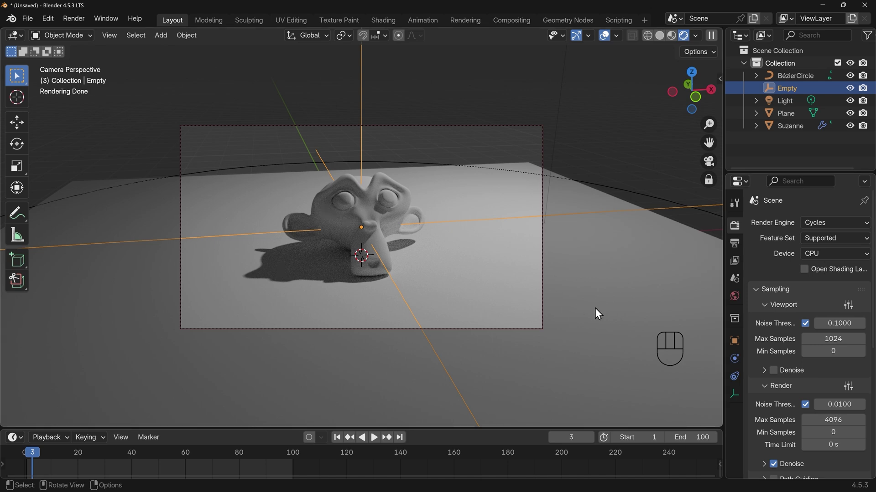
{"action": "left_click", "coordinate": [823, 254]}
{"action": "left_click", "coordinate": [818, 285]}
{"action": "left_click", "coordinate": [777, 369]}
- Enable Shadow Catcher in the floor plane's Visibility settings
{"action": "left_click", "coordinate": [569, 197]}
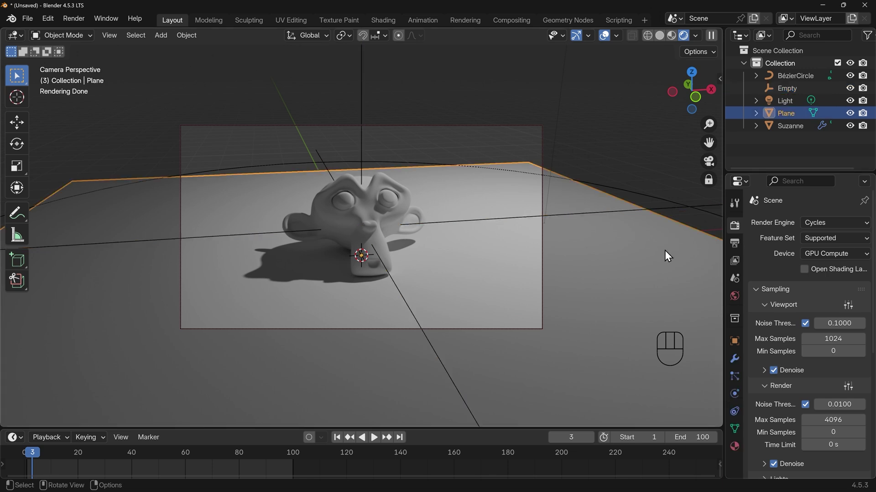
{"action": "left_click", "coordinate": [736, 341]}
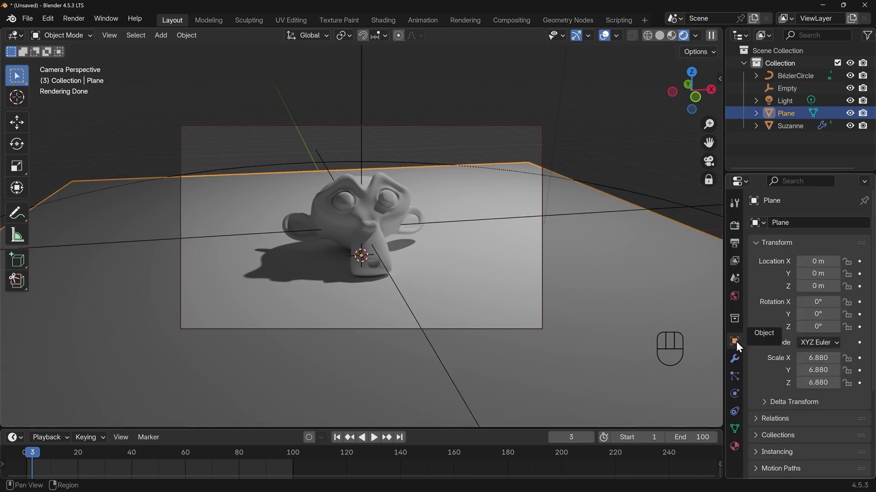
{"action": "scroll", "coordinate": [782, 293], "scroll_direction": "down", "scroll_amount": 6}
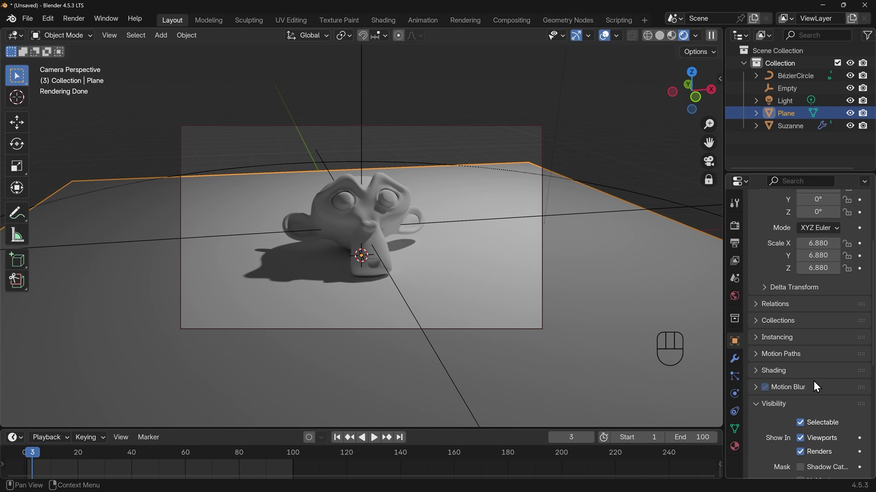
{"action": "scroll", "coordinate": [815, 383], "scroll_direction": "down", "scroll_amount": 5}
{"action": "left_click", "coordinate": [801, 370]}
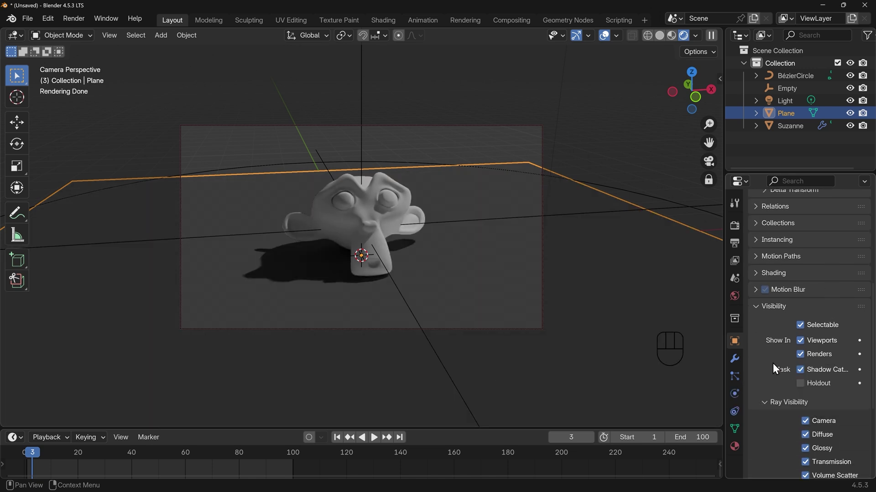